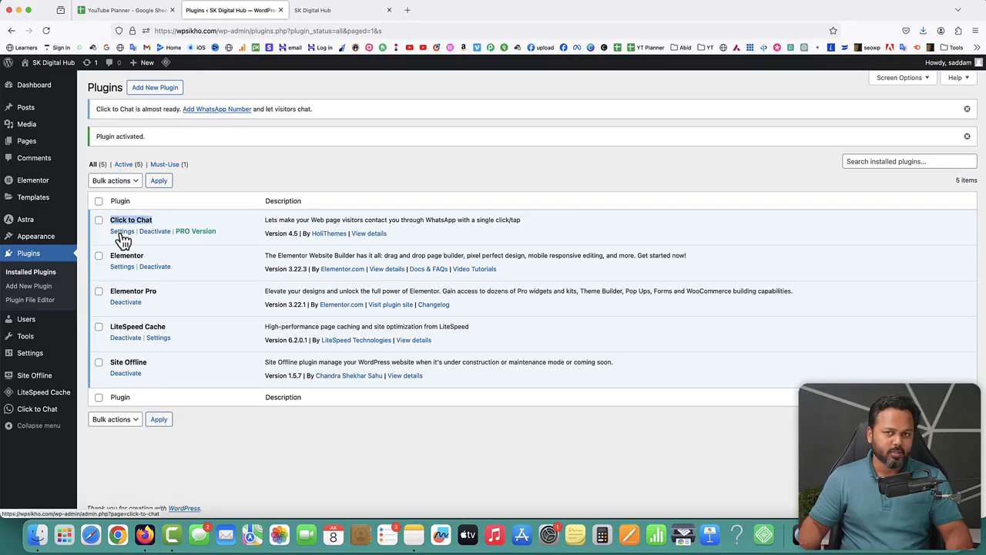
# Activate the Click to Chat plugin on the Plugins page.
pyautogui.click(206, 421)
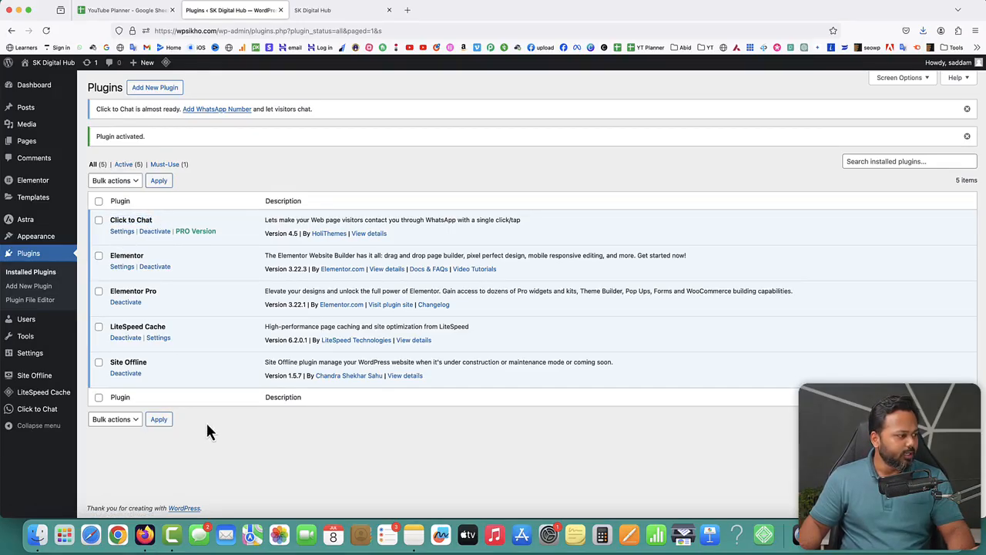
pyautogui.moveTo(29, 416)
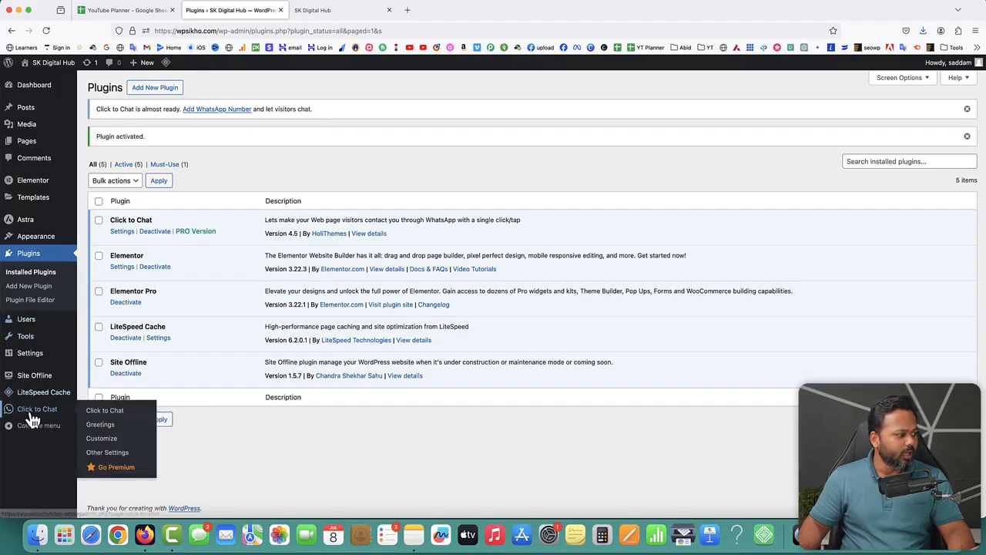
# In Click to Chat chat settings, enter the business WhatsApp number under the +91 country code.
pyautogui.click(100, 412)
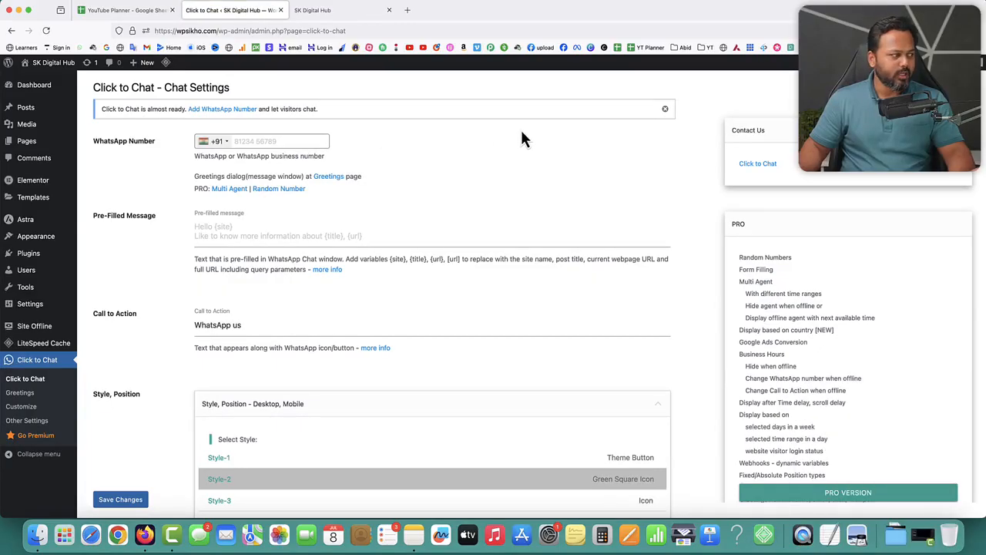
pyautogui.click(216, 144)
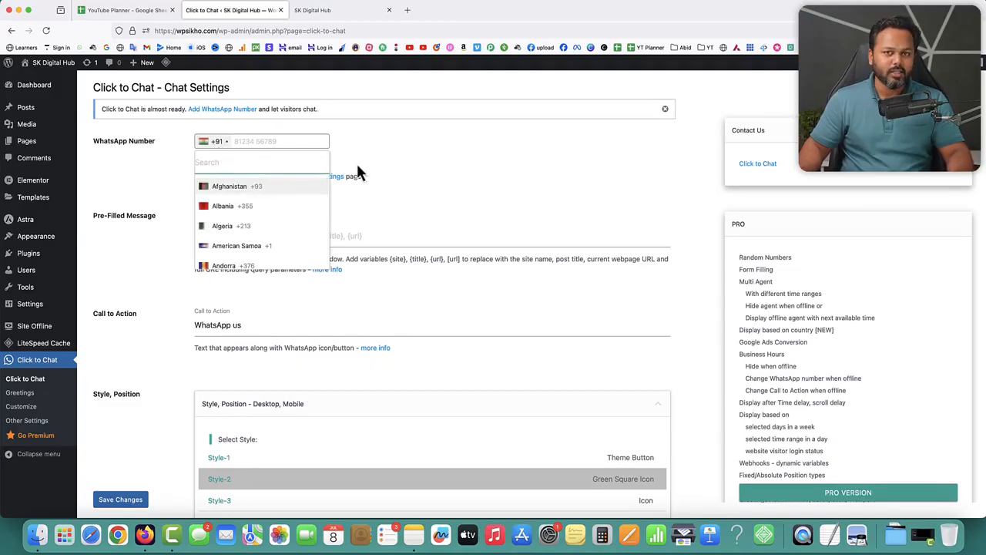
pyautogui.click(416, 145)
pyautogui.click(259, 141)
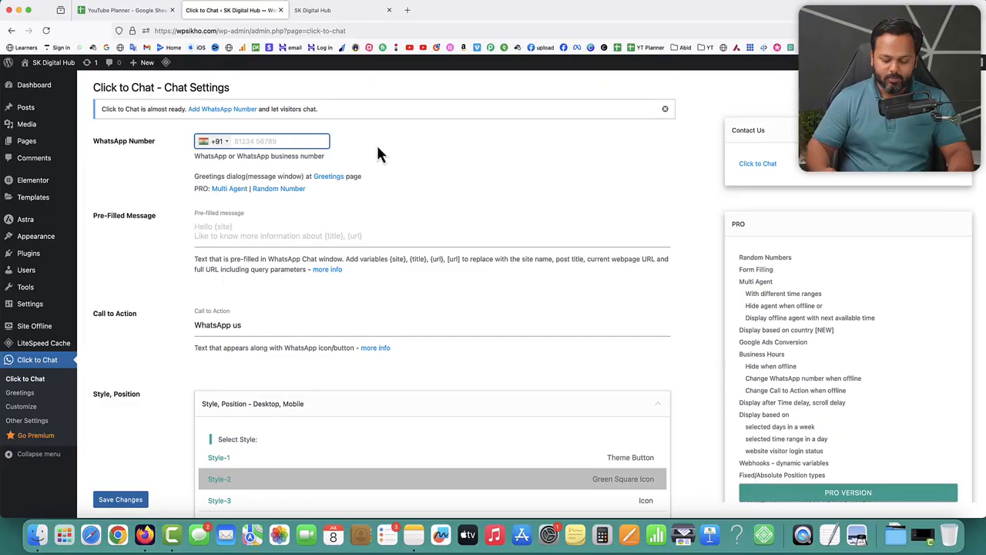
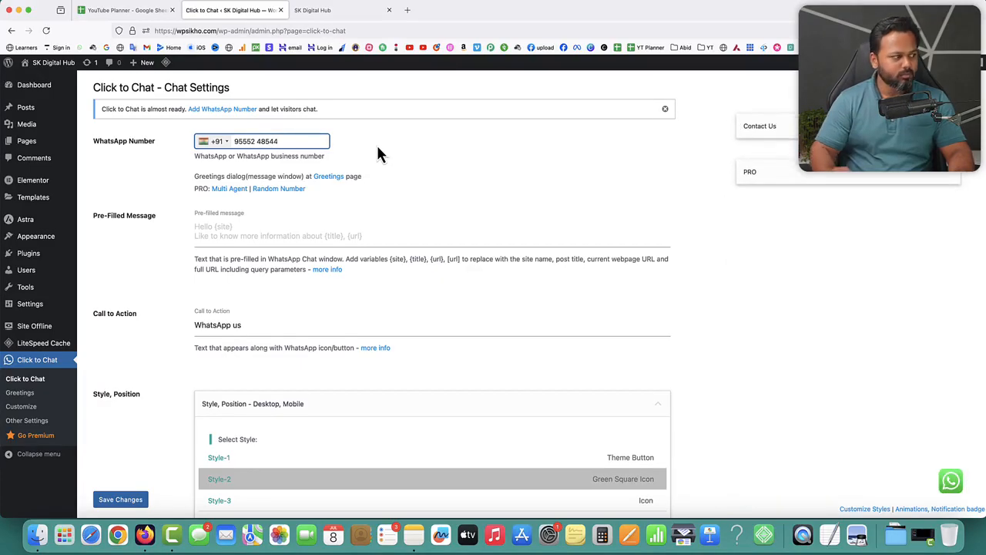
pyautogui.click(214, 230)
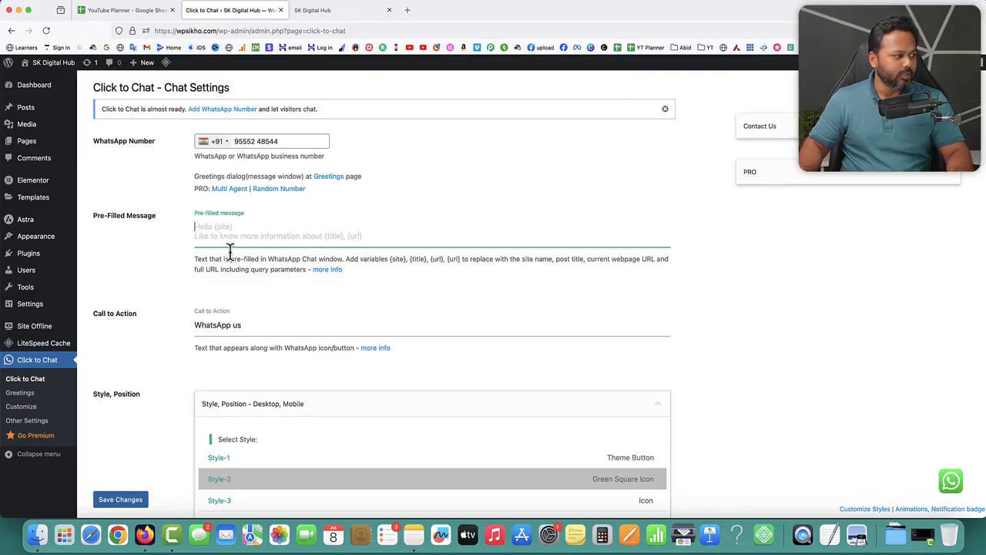
pyautogui.moveTo(232, 325); pyautogui.dragTo(247, 324)
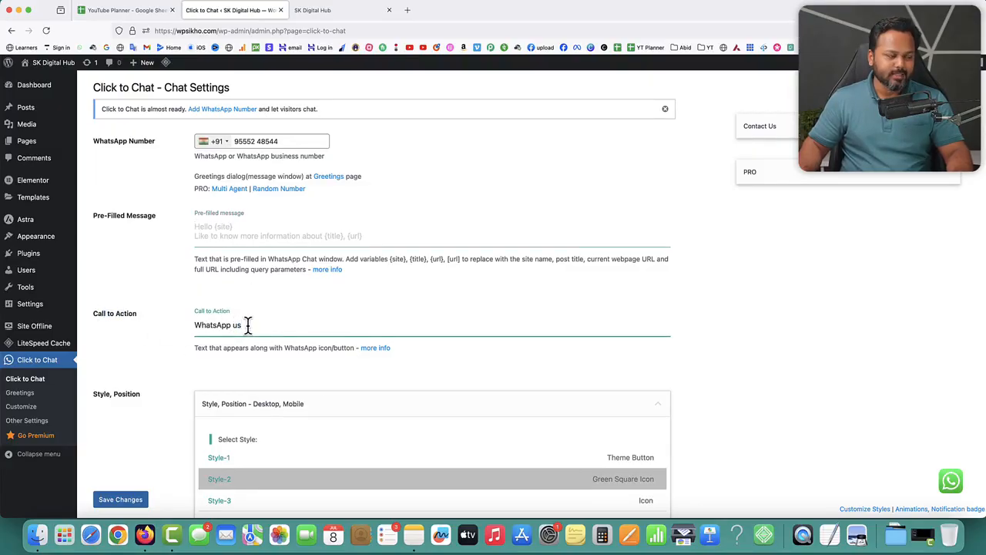
pyautogui.scroll(-5, 247, 324)
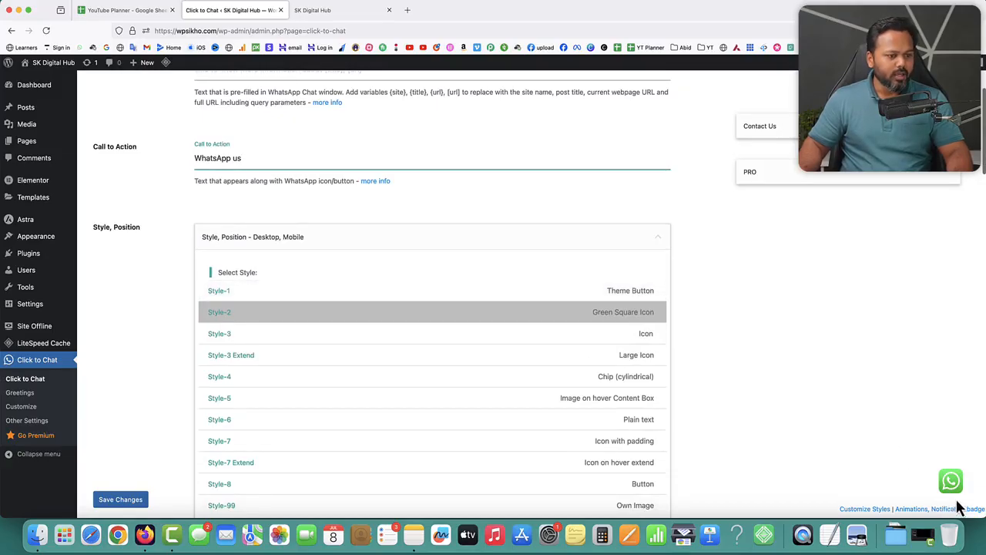
pyautogui.moveTo(956, 490)
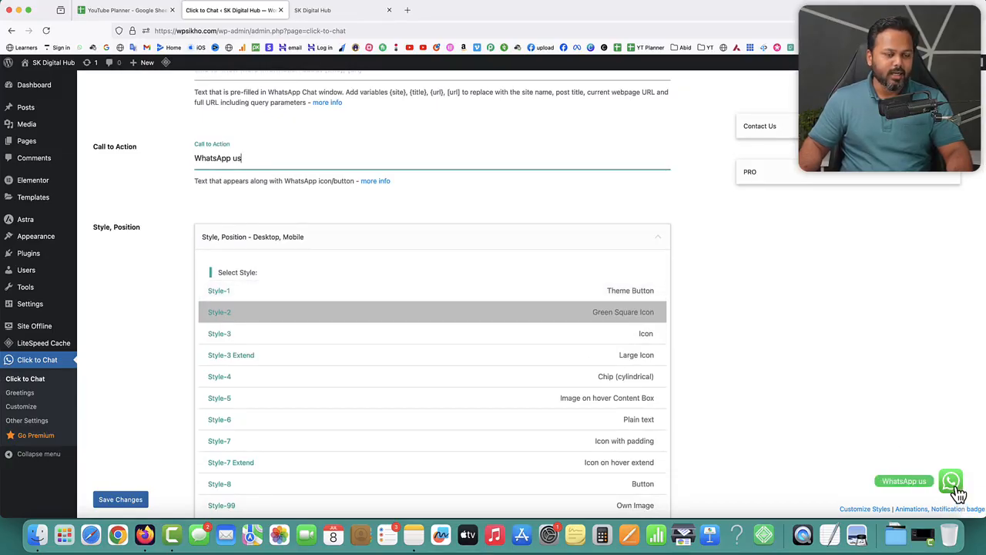
pyautogui.click(217, 291)
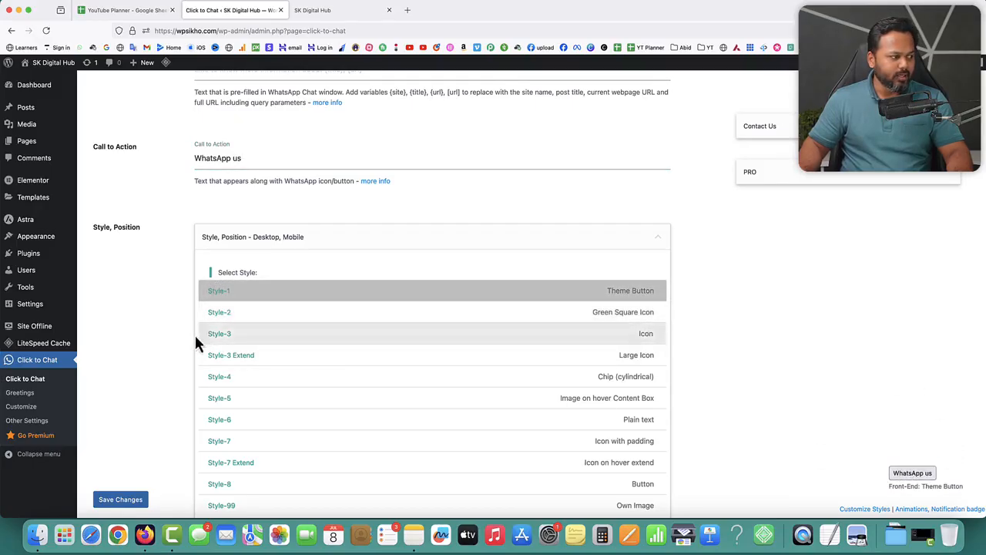
pyautogui.click(224, 334)
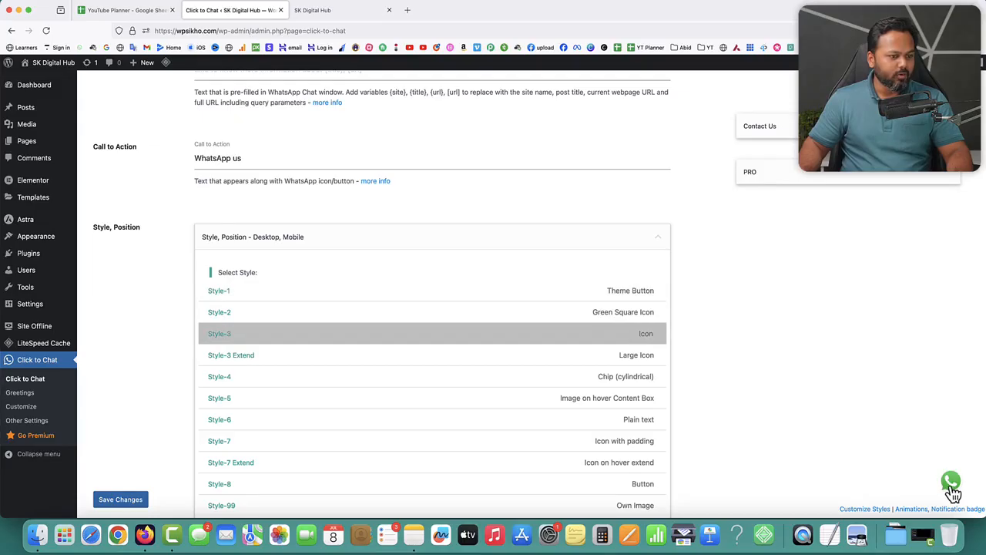
pyautogui.click(233, 356)
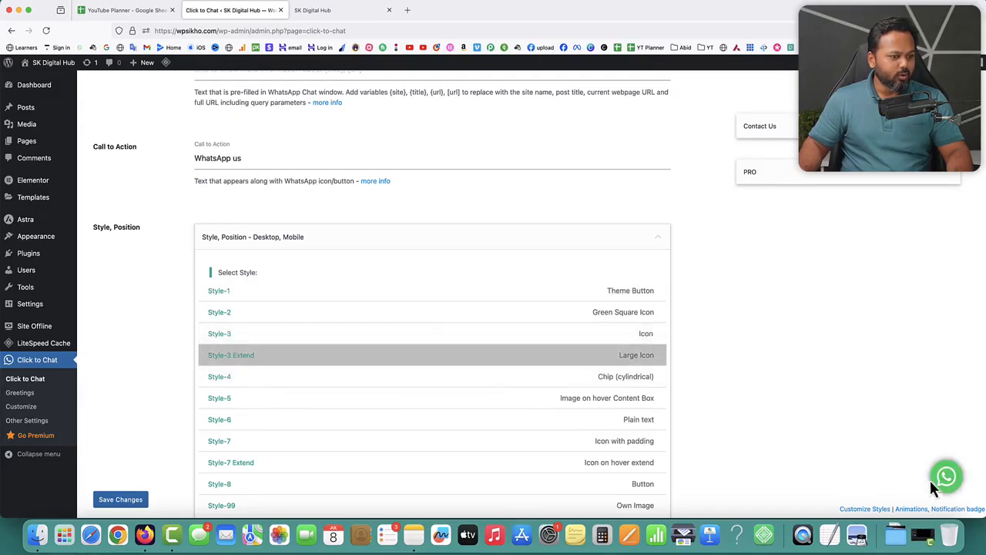
pyautogui.click(229, 308)
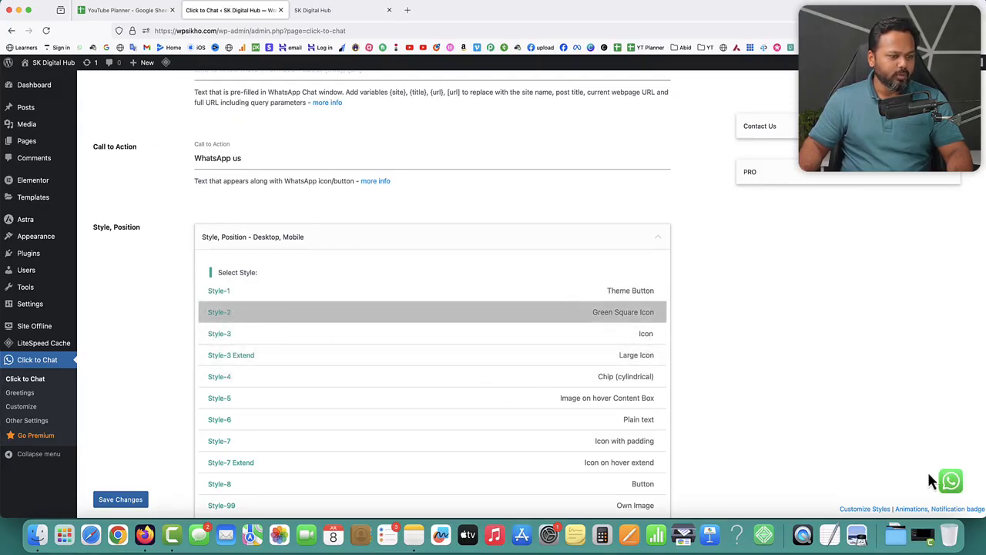
pyautogui.moveTo(951, 485)
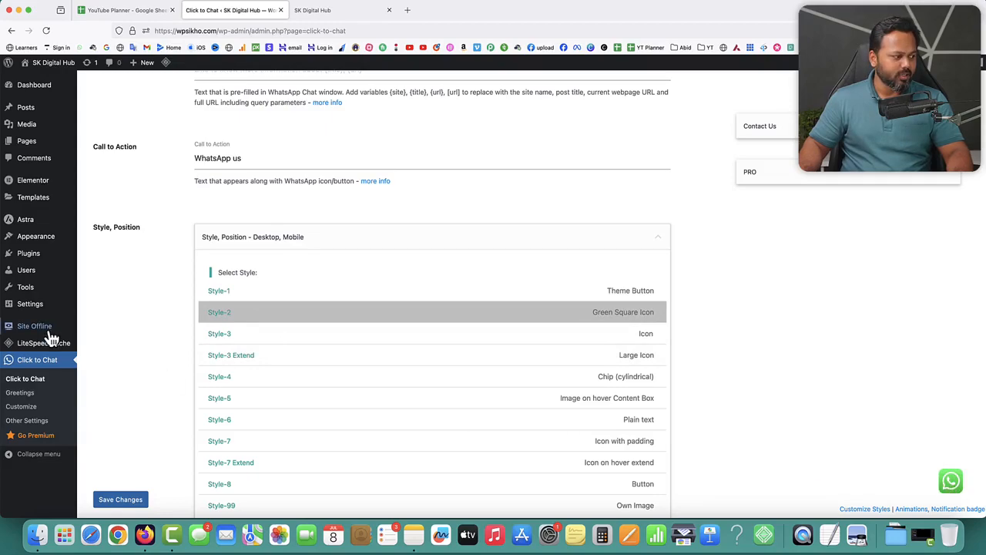
# Enable Show for Mobile under Display Settings and save the Click to Chat settings.
pyautogui.scroll(-5, 196, 341)
pyautogui.scroll(-1, 197, 339)
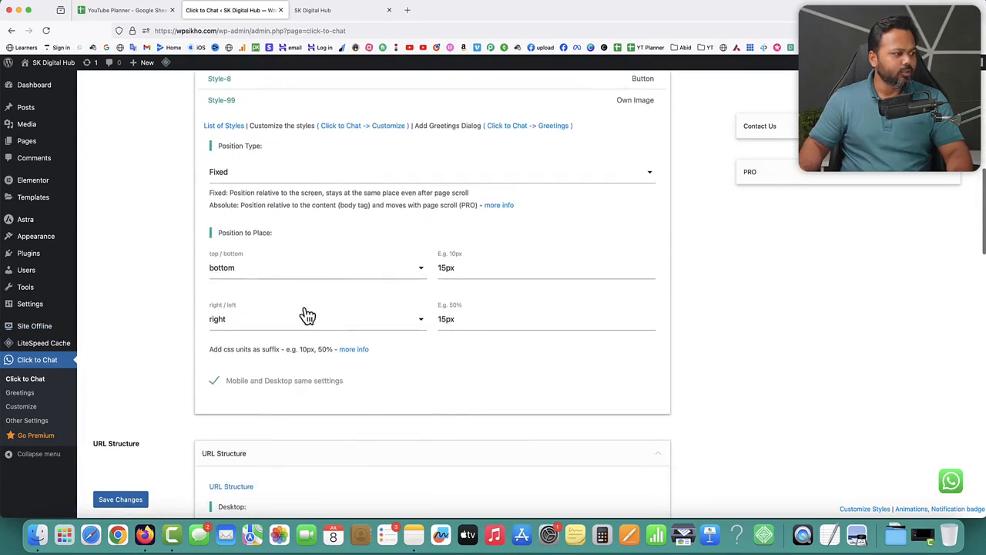
pyautogui.scroll(-9, 307, 307)
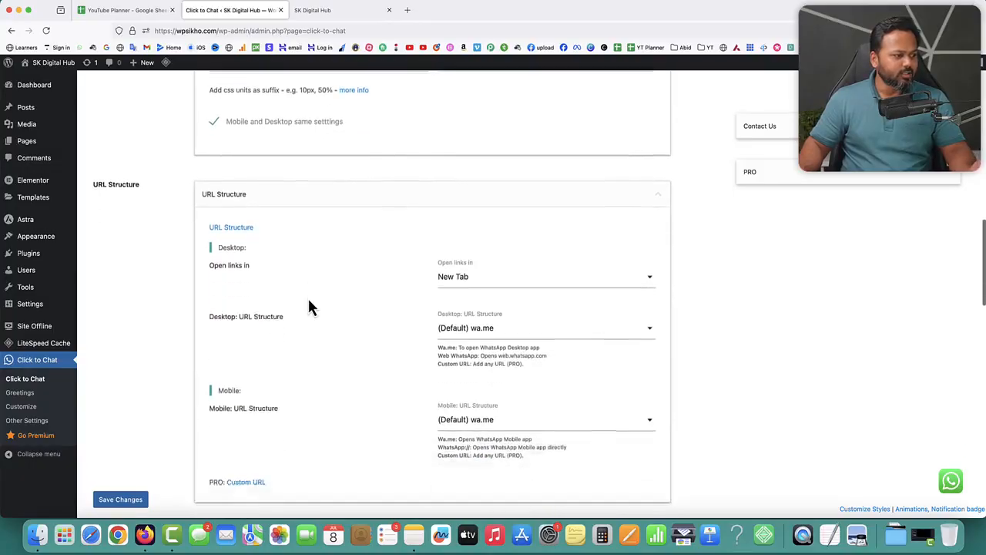
pyautogui.scroll(-5, 309, 307)
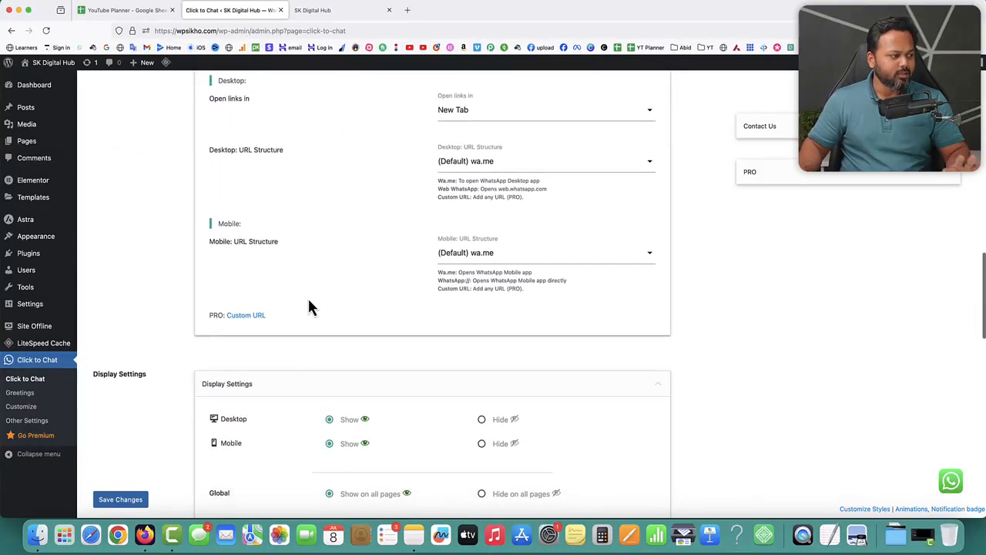
pyautogui.scroll(-2, 309, 305)
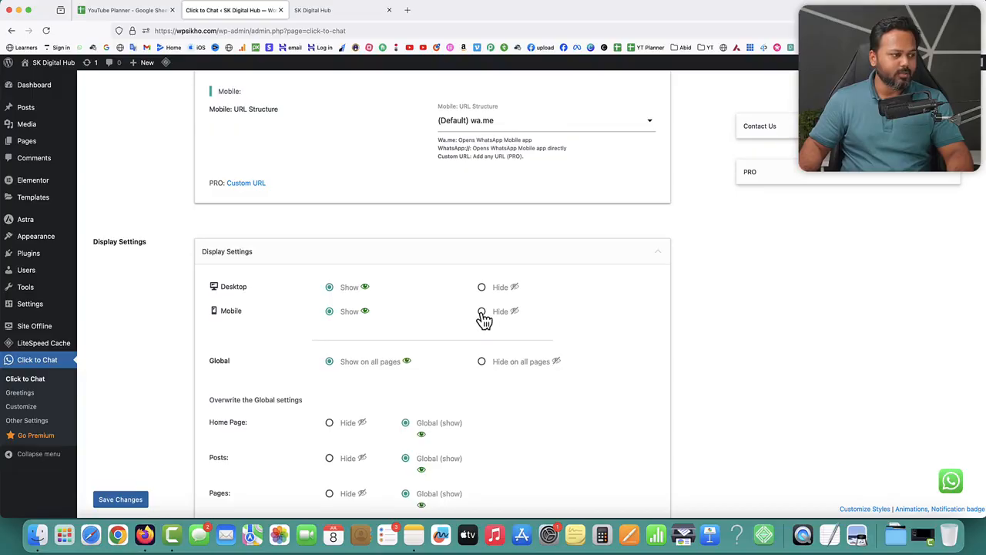
pyautogui.click(331, 314)
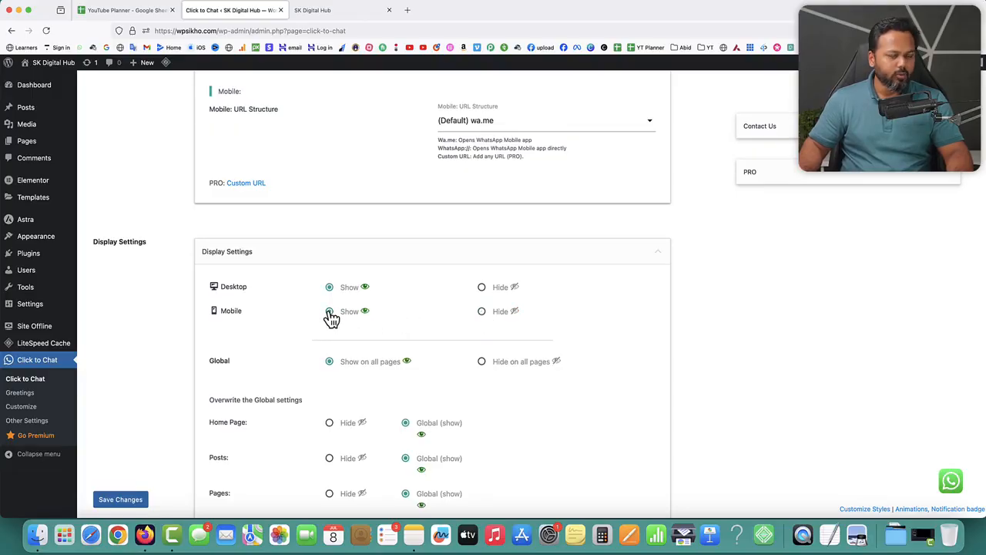
pyautogui.click(125, 501)
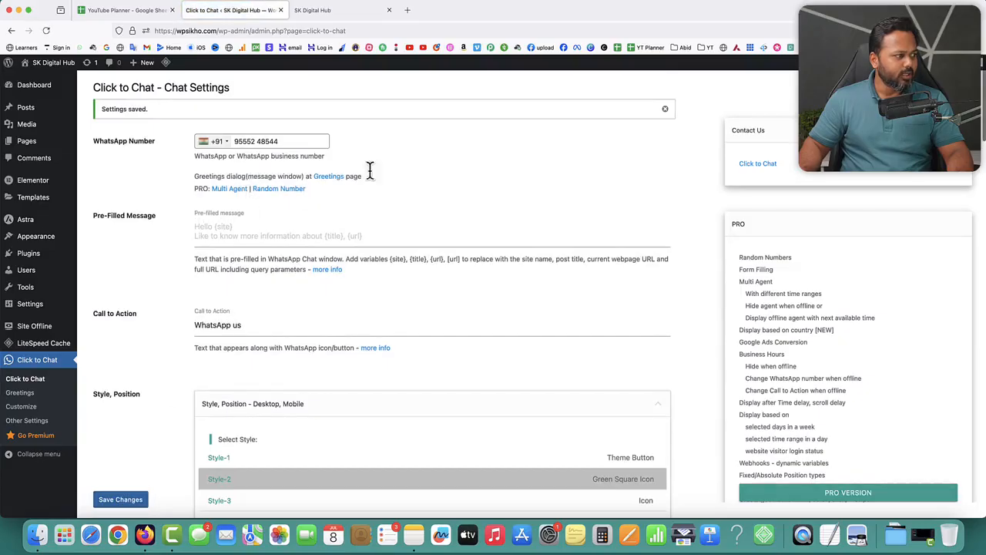
# Reload the homepage, test the floating WhatsApp button, and check the number on WhatsApp's share page.
pyautogui.click(326, 13)
pyautogui.click(52, 65)
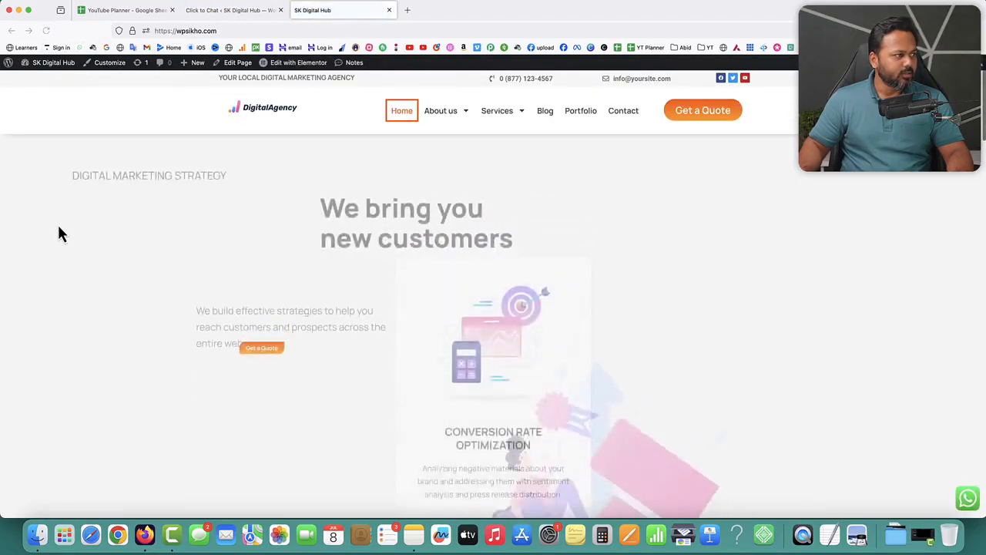
pyautogui.click(967, 500)
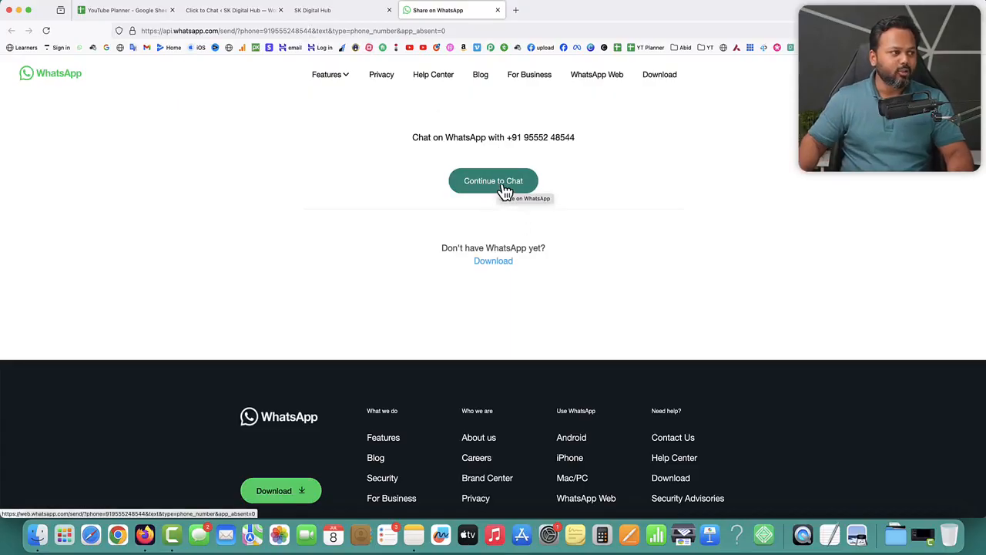
pyautogui.moveTo(524, 137); pyautogui.dragTo(601, 147)
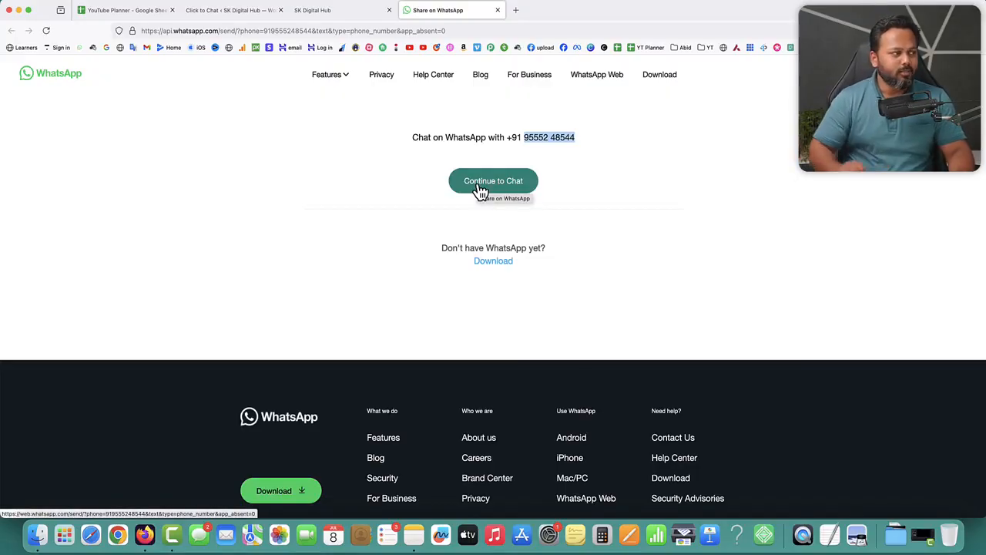
# Review the URL Structure section and its desktop 'Open links in' setting.
pyautogui.click(234, 12)
pyautogui.scroll(-10, 445, 238)
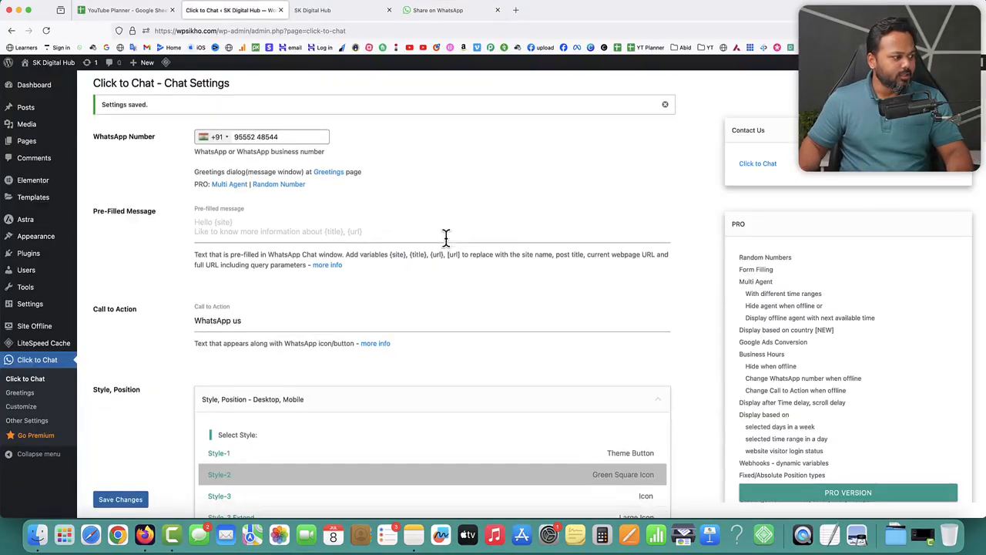
pyautogui.scroll(-3, 445, 238)
pyautogui.moveTo(93, 121); pyautogui.dragTo(127, 121)
pyautogui.moveTo(209, 202); pyautogui.dragTo(247, 203)
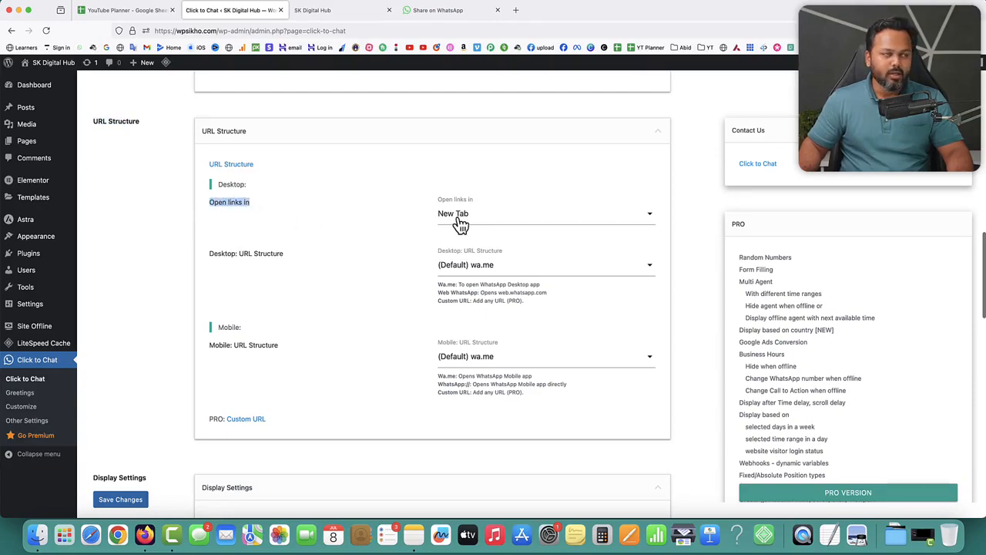
# Test the live site's floating WhatsApp button again and close the opened WhatsApp tabs.
pyautogui.click(347, 10)
pyautogui.click(963, 505)
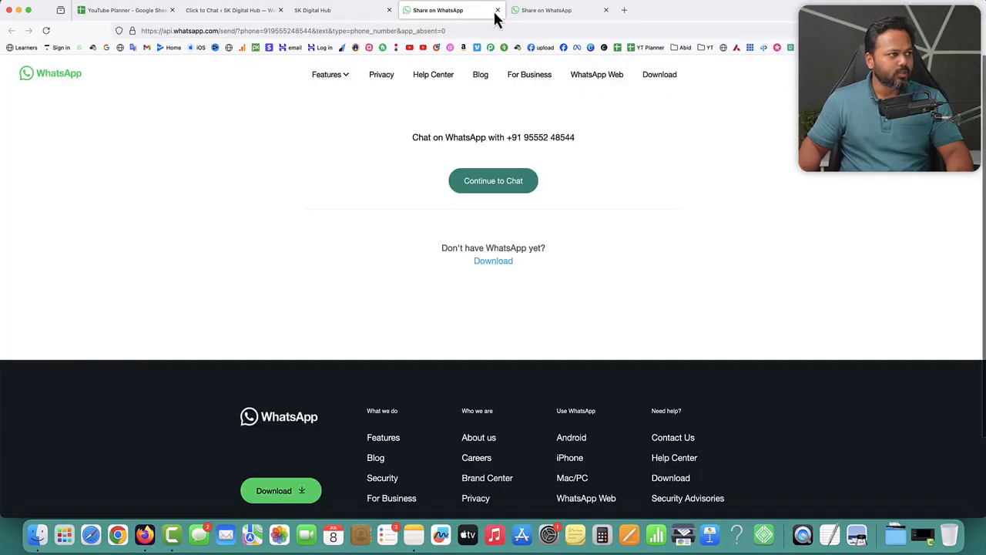
pyautogui.click(498, 10)
pyautogui.click(498, 10)
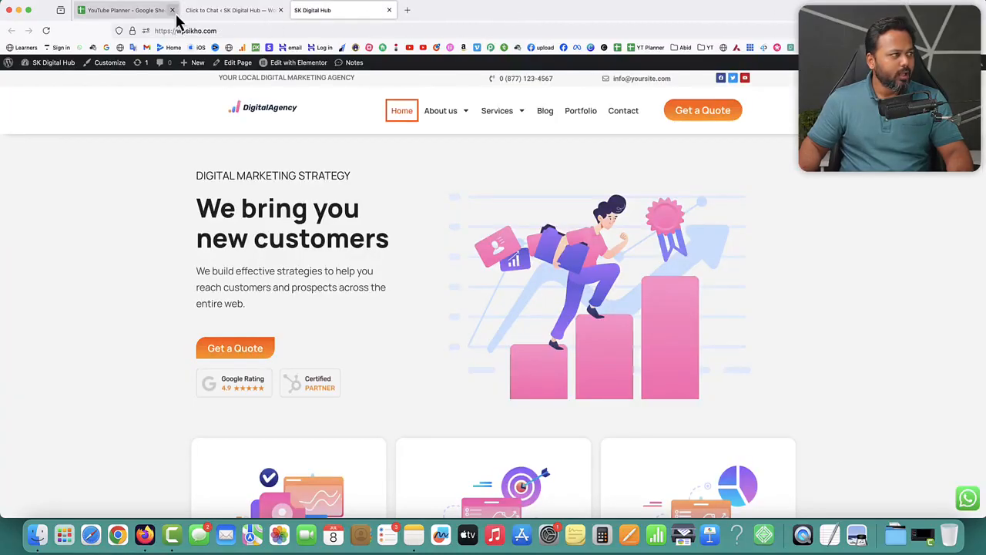
# Keep the 'Open links in' option set to New Tab.
pyautogui.click(216, 10)
pyautogui.click(460, 220)
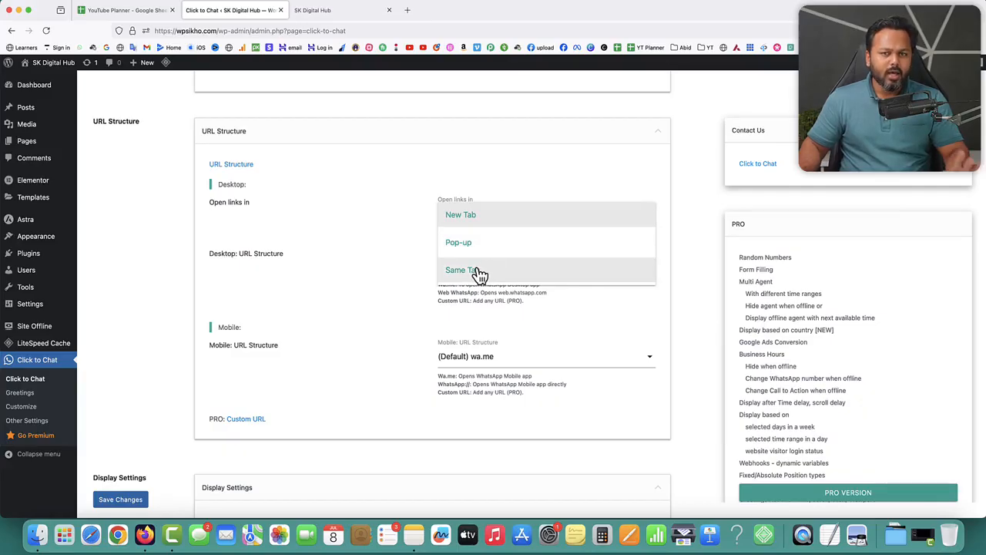
pyautogui.click(378, 221)
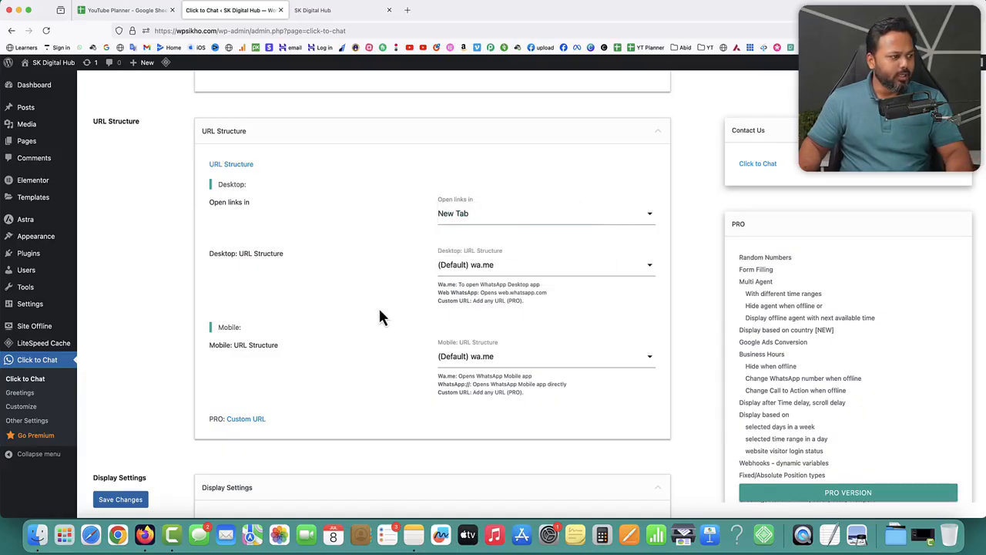
pyautogui.scroll(-6, 379, 314)
pyautogui.scroll(-1, 383, 316)
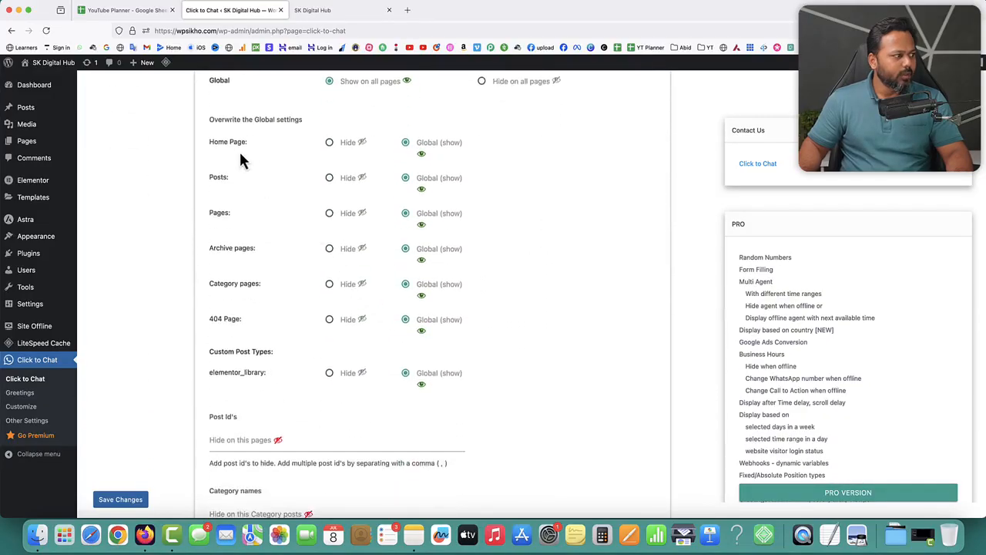
pyautogui.moveTo(213, 120); pyautogui.dragTo(300, 123)
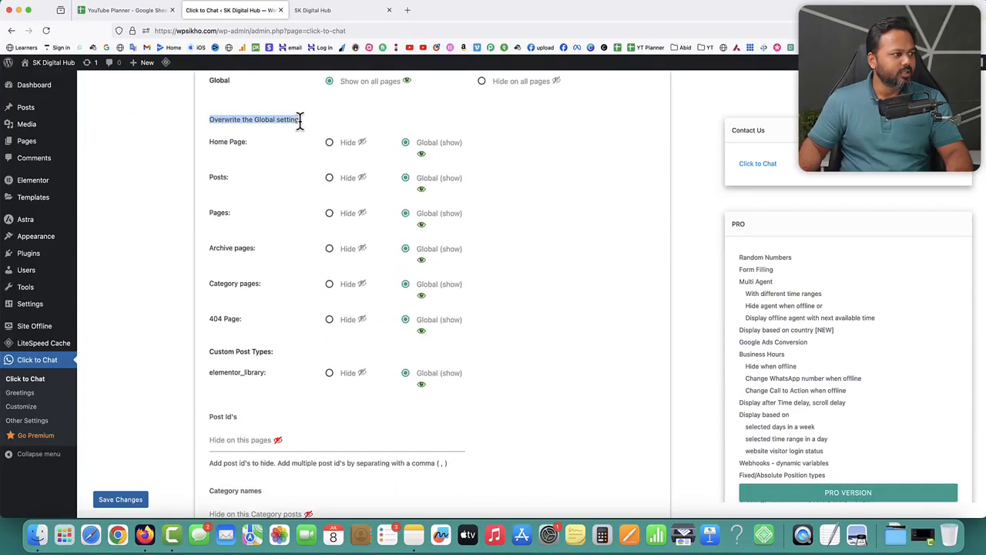
pyautogui.scroll(3, 301, 130)
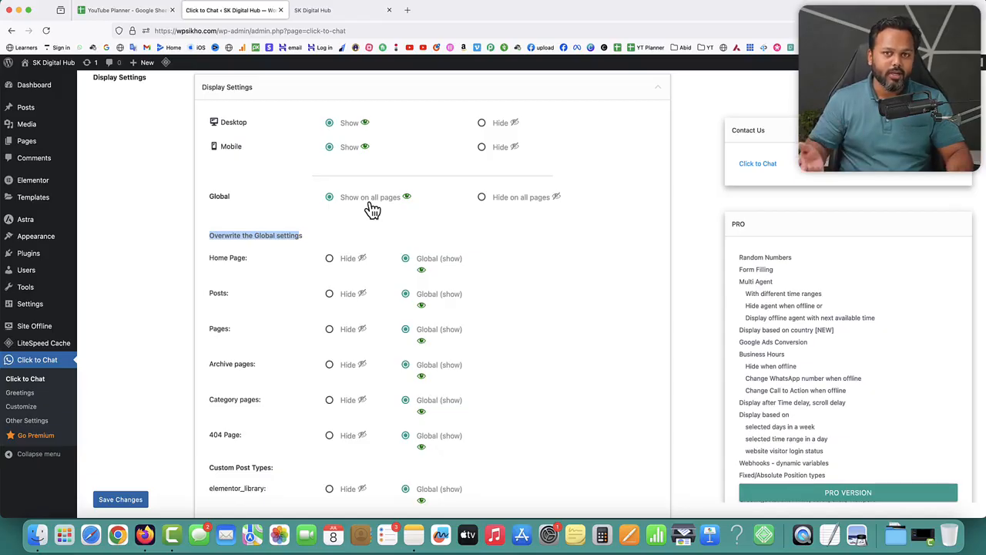
pyautogui.click(499, 251)
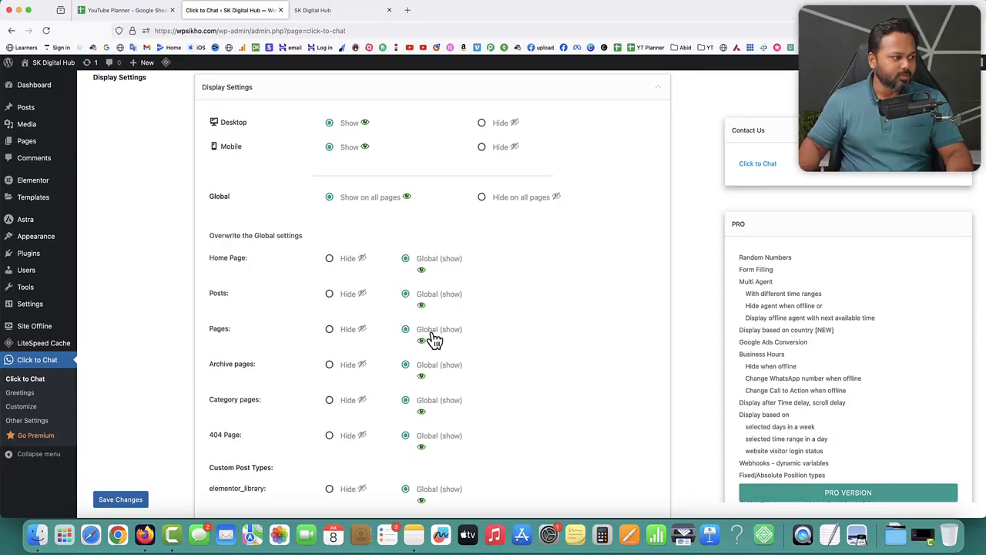
pyautogui.scroll(-10, 359, 353)
pyautogui.scroll(-2, 288, 368)
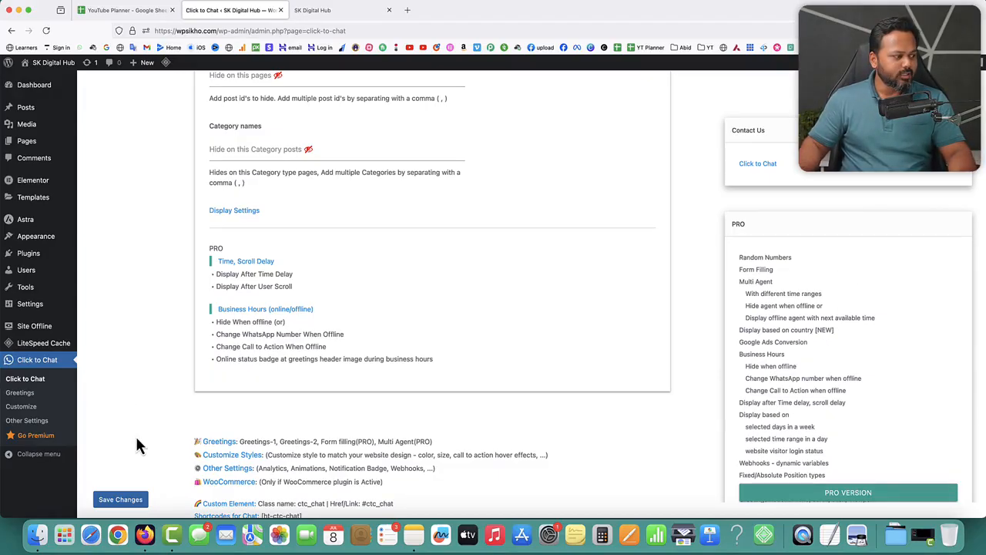
pyautogui.click(302, 12)
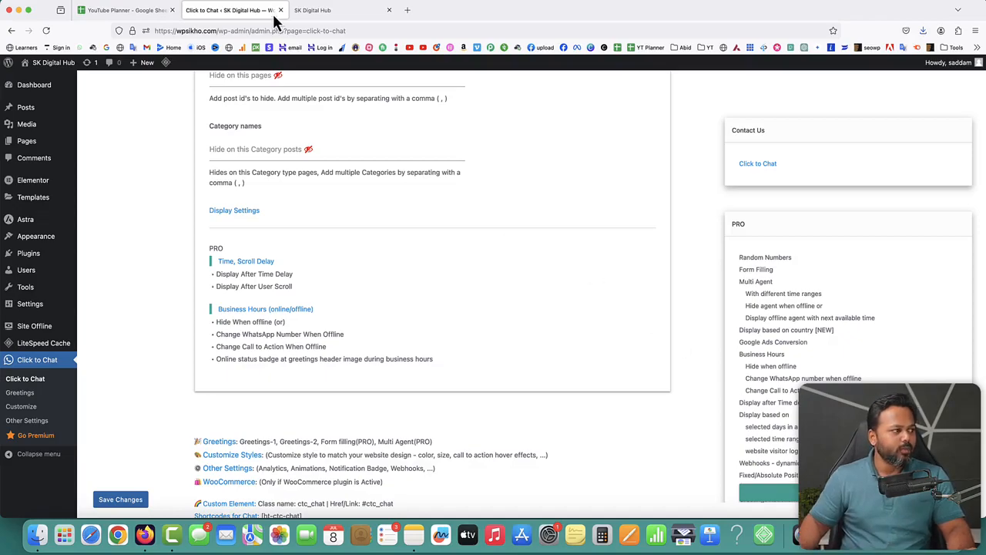
# Log out from the Howdy menu and load the bare site homepage as a visitor.
pyautogui.click(312, 16)
pyautogui.moveTo(945, 65)
pyautogui.click(904, 108)
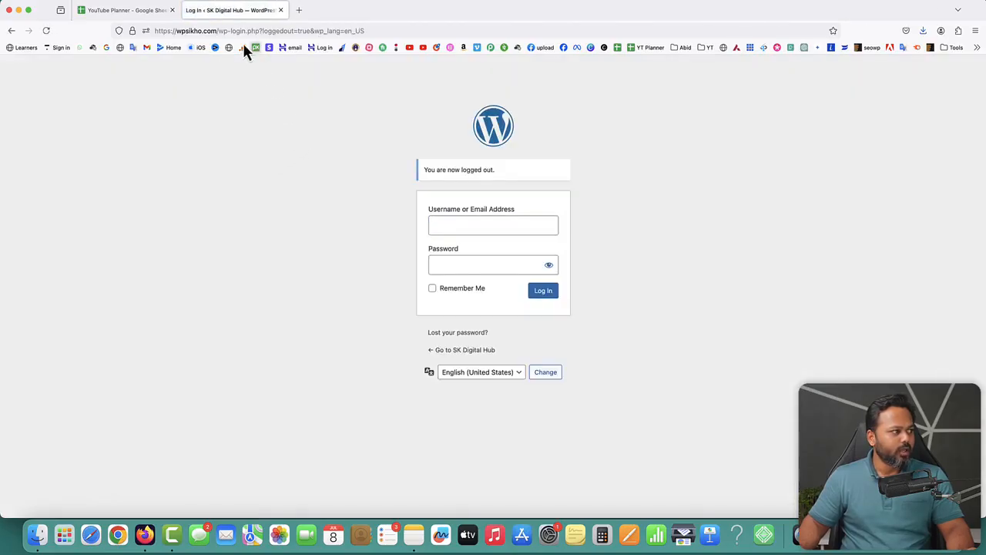
pyautogui.moveTo(216, 30); pyautogui.dragTo(409, 34)
pyautogui.press('BackSpace')
pyautogui.press('Return')
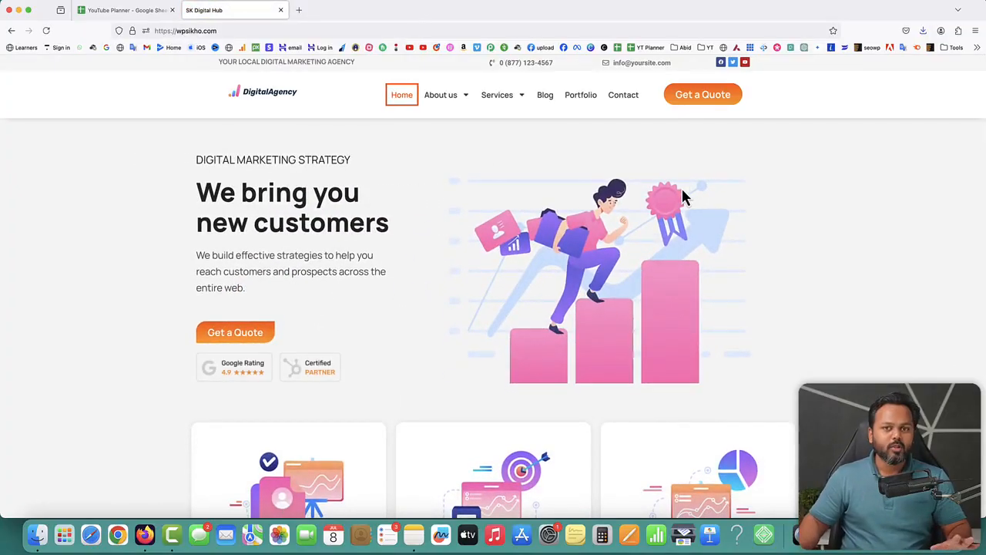
# Go to the site's /wp-admin/ address and dismiss the saved-logins popup on the login page.
pyautogui.click(233, 30)
pyautogui.click(232, 30)
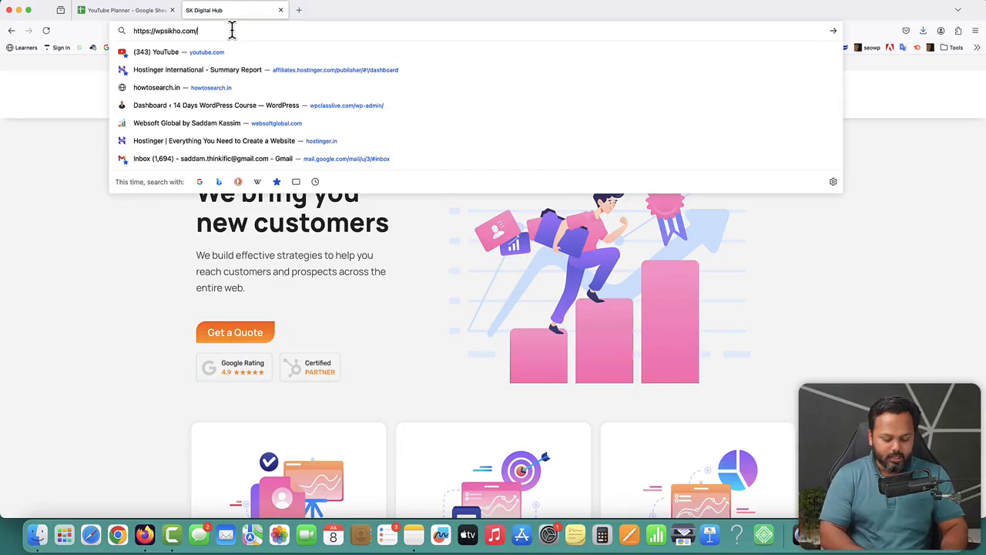
pyautogui.write('/wp-admin/')
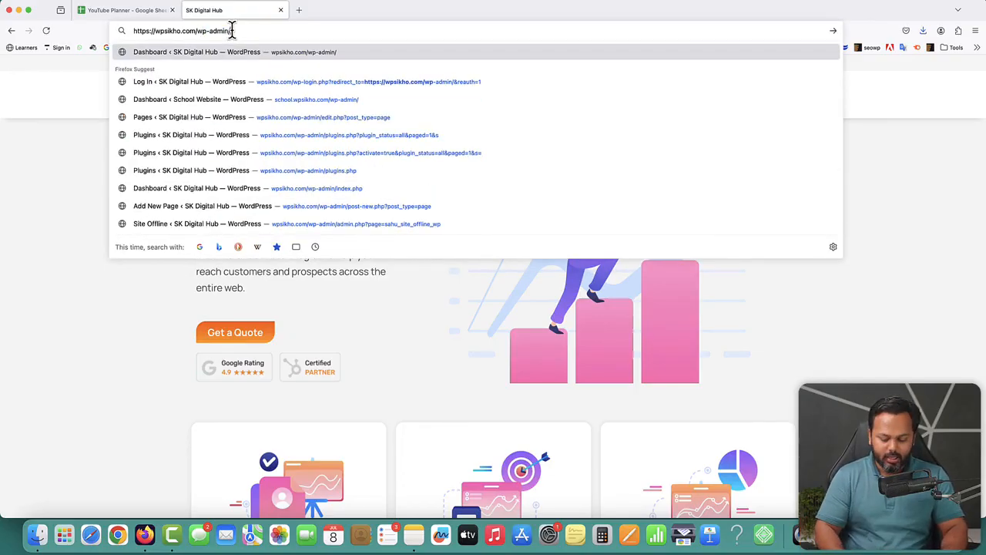
pyautogui.press('Return')
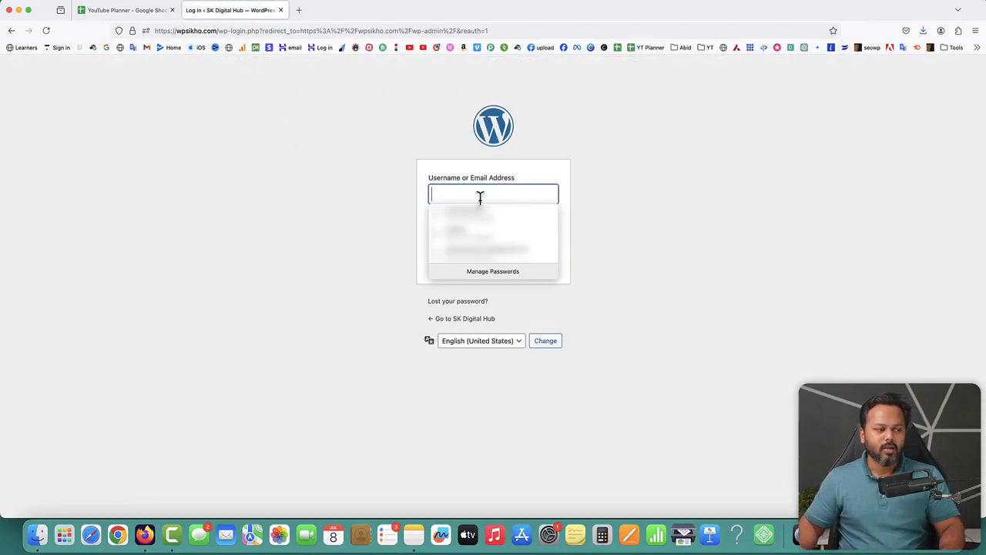
pyautogui.click(673, 207)
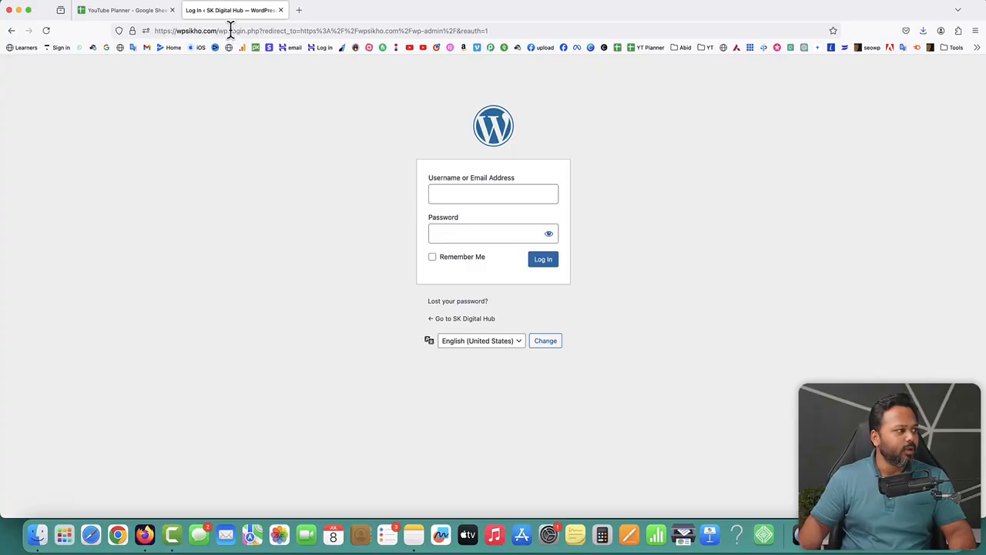
# Edit the address path, typing 'admin' and then 'rumb' over wp-admin.
pyautogui.moveTo(230, 30); pyautogui.dragTo(568, 33)
pyautogui.write('admin')
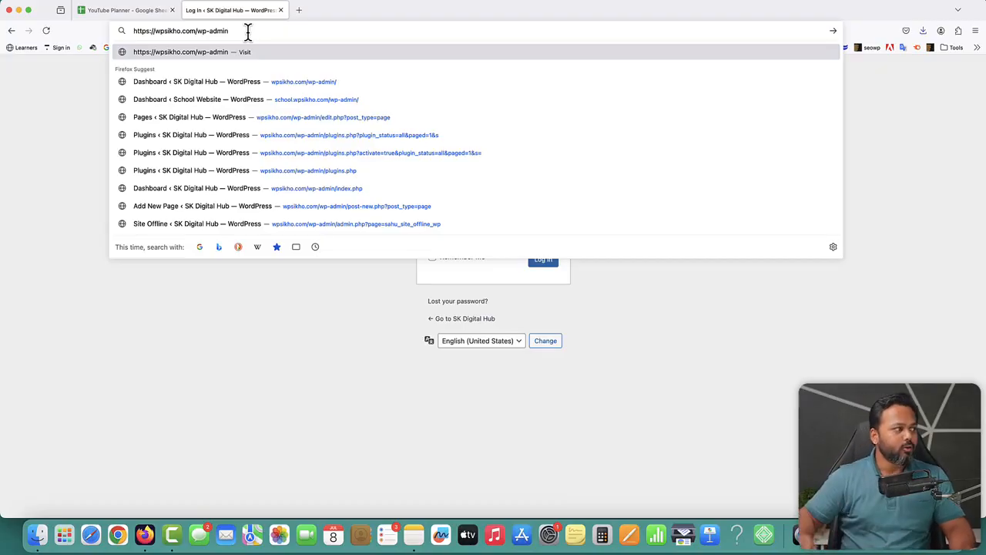
pyautogui.moveTo(197, 31); pyautogui.dragTo(229, 31)
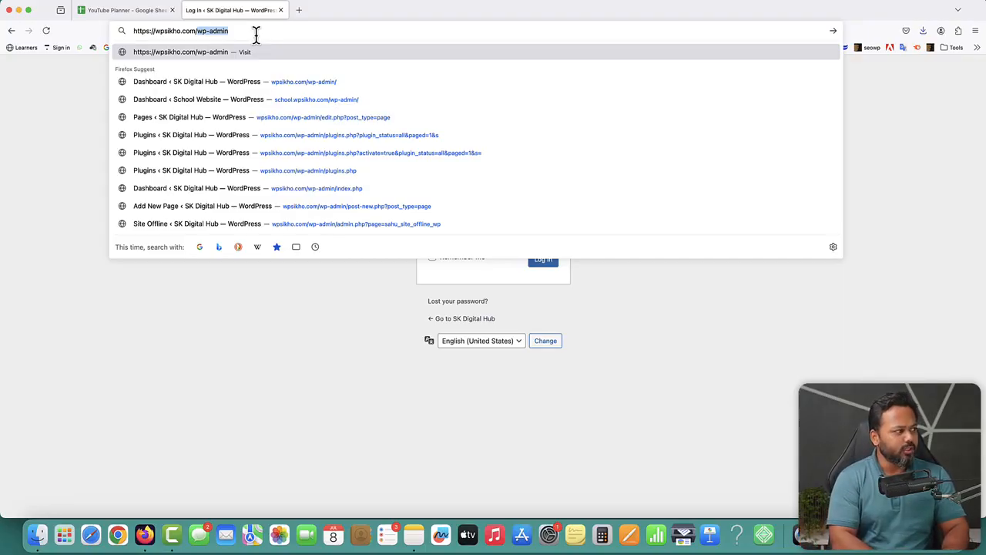
pyautogui.write('rumb')
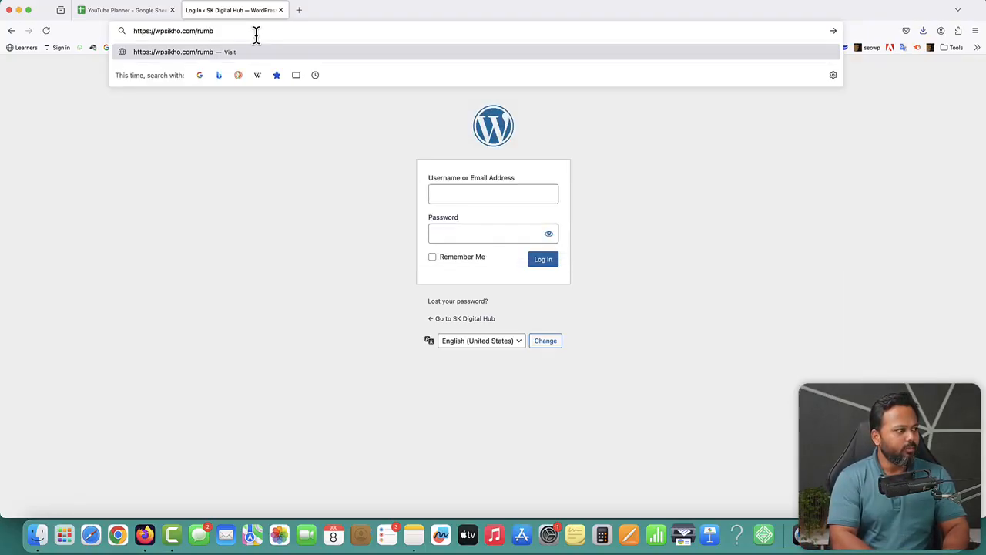